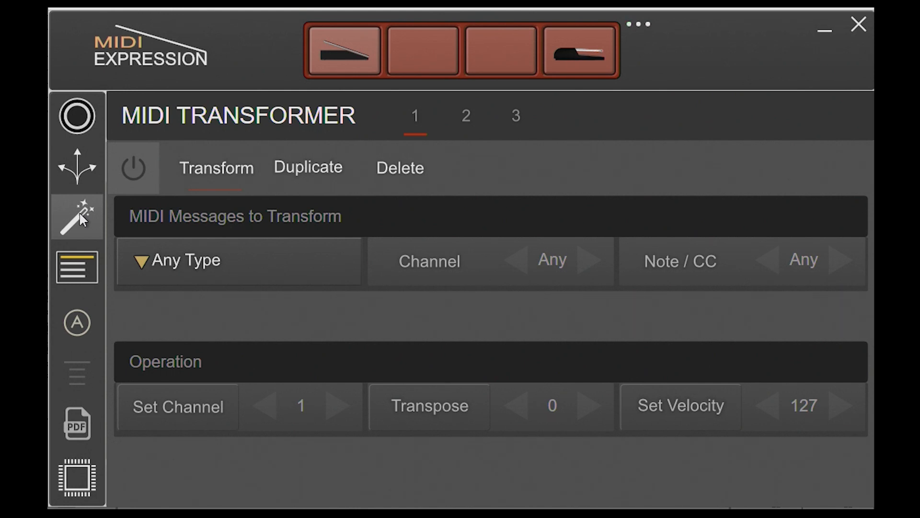
Step: Route the MIDI DIN input and the first pedal input through the MIDI Transformer
left_click(68, 166)
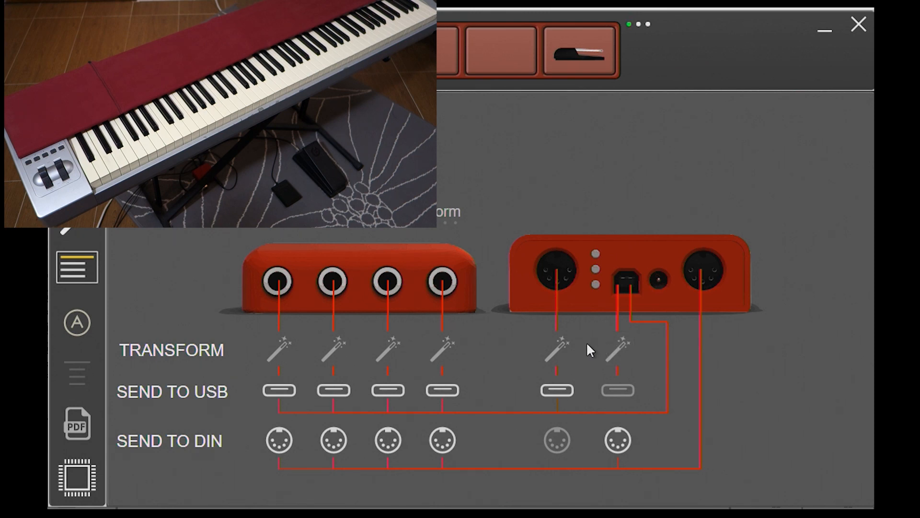
left_click(564, 348)
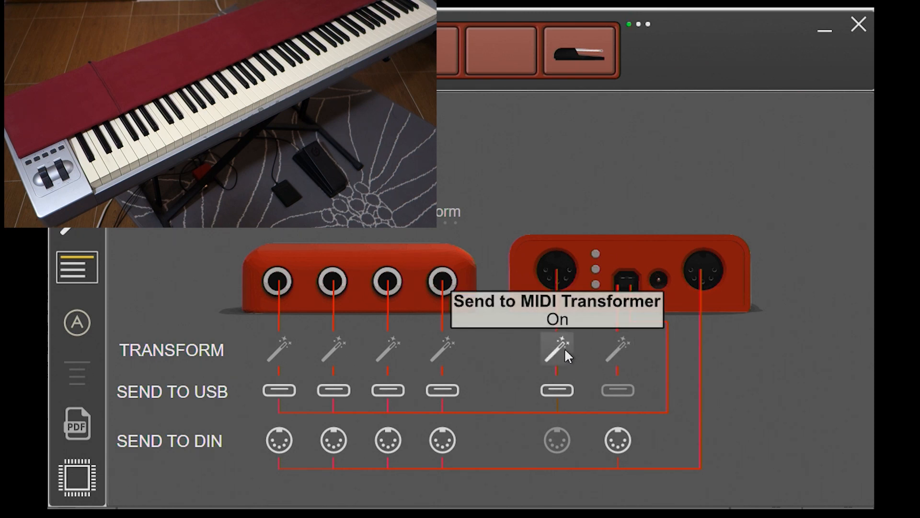
left_click(285, 355)
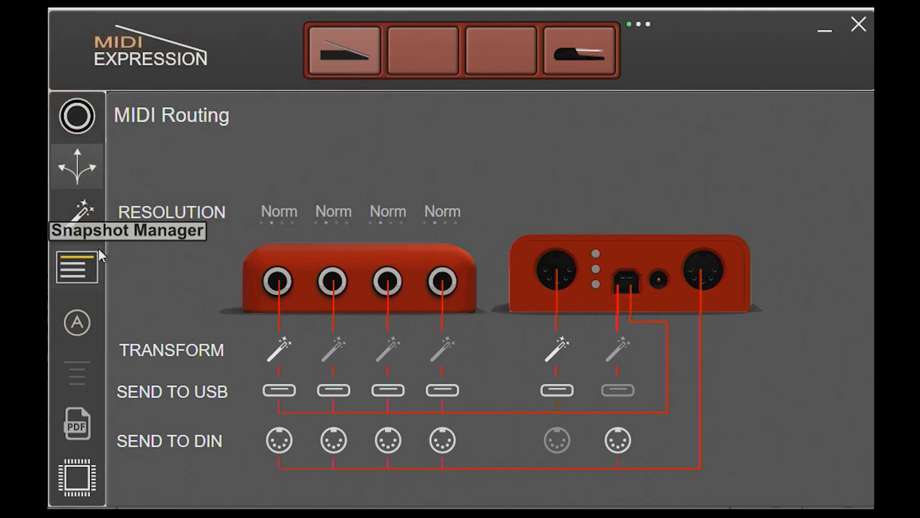
Step: Turn on MIDI Transformer 1 for messages of any type, channel and note, and set its Set Channel operation to 2
left_click(89, 233)
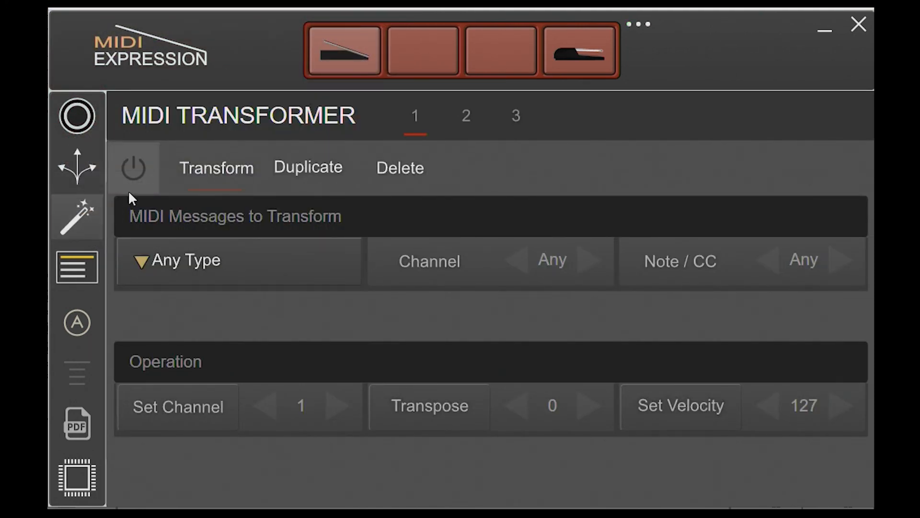
left_click(145, 170)
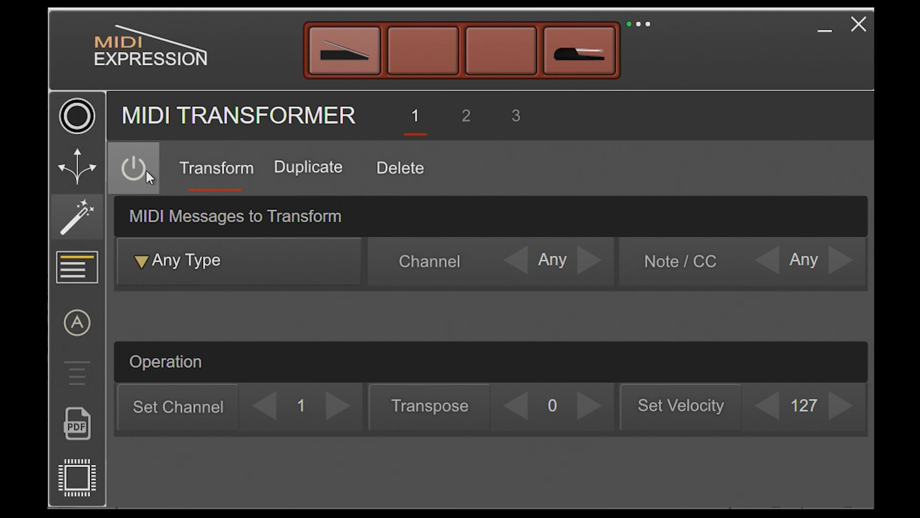
left_click(240, 256)
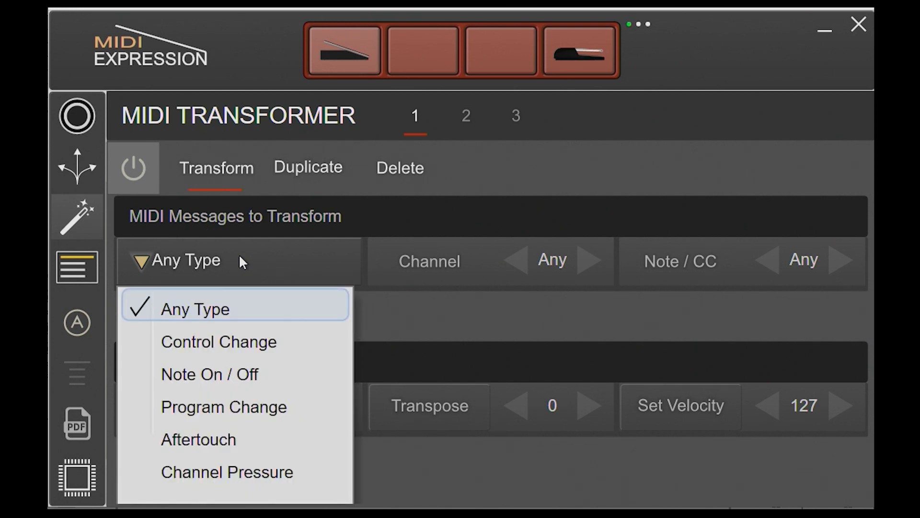
left_click(240, 256)
mouse_move(561, 257)
left_mouse_down()
mouse_move(553, 314)
mouse_move(550, 261)
left_mouse_up()
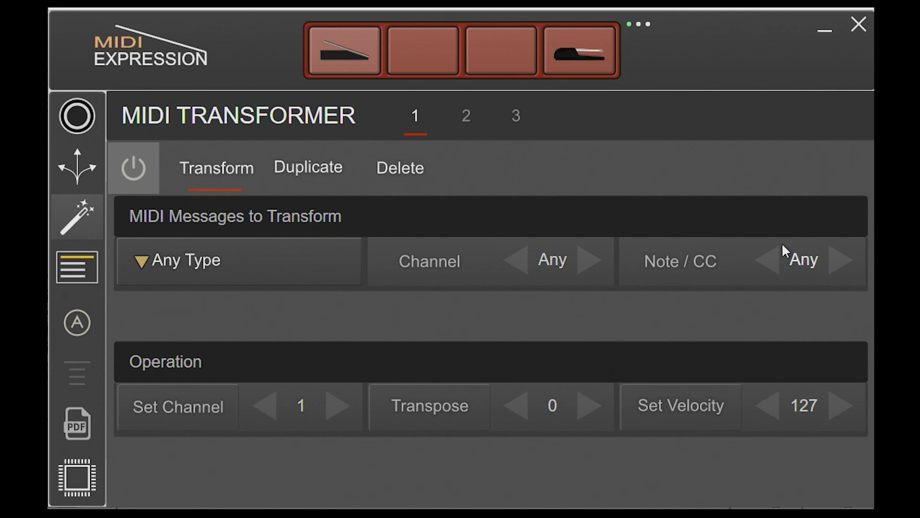
left_click_drag(810, 260, 801, 289)
left_click(336, 413)
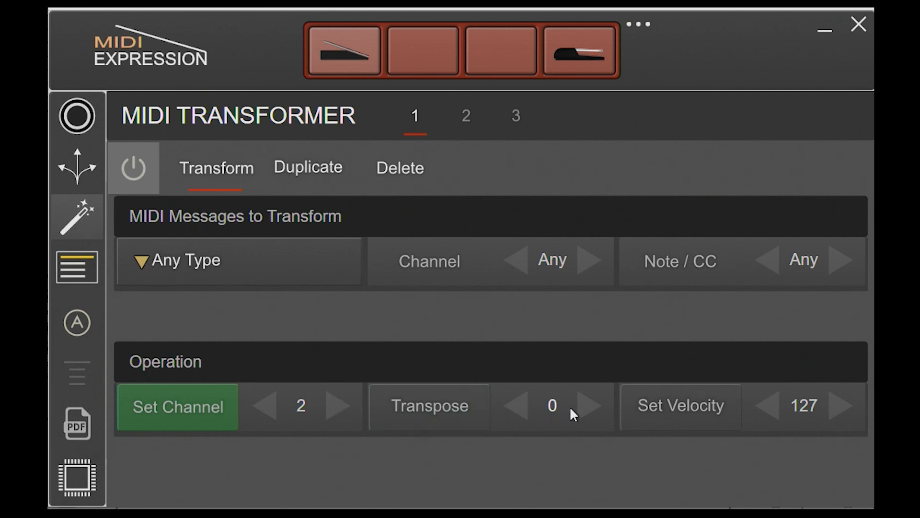
Step: Try Transformer 1's Transpose operation at 1 and Set Velocity at 127, and switch both operations off
left_click(583, 413)
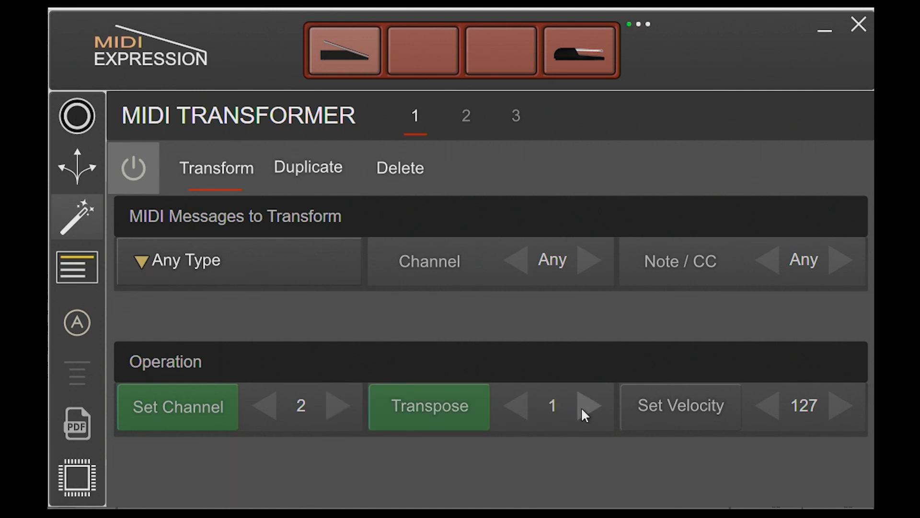
left_click_drag(807, 418, 807, 431)
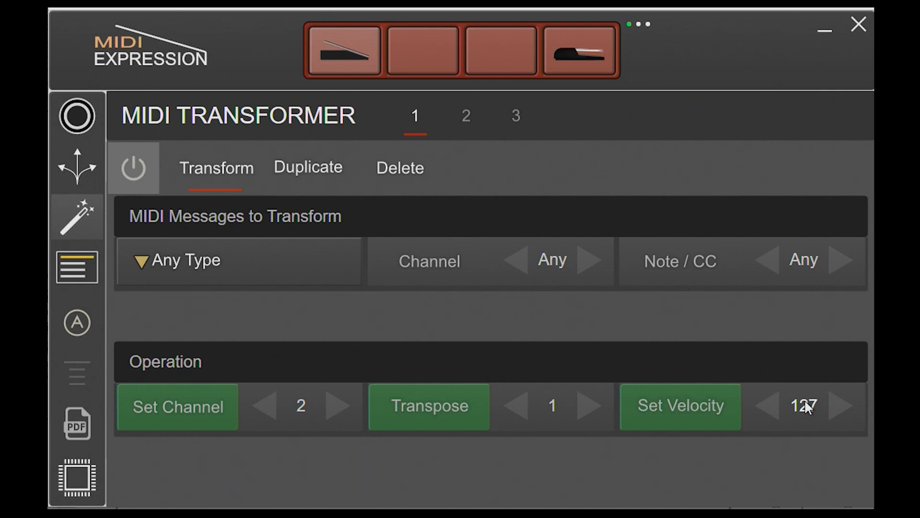
left_click(711, 419)
left_click(458, 407)
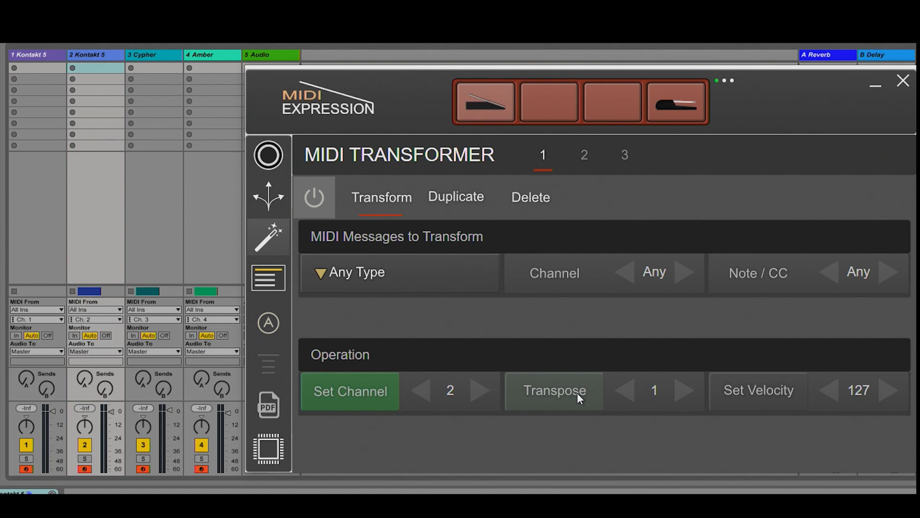
Step: Switch MIDI Transformer 1 off and back on to compare the keyboard's output on the Kontakt tracks
left_click(305, 197)
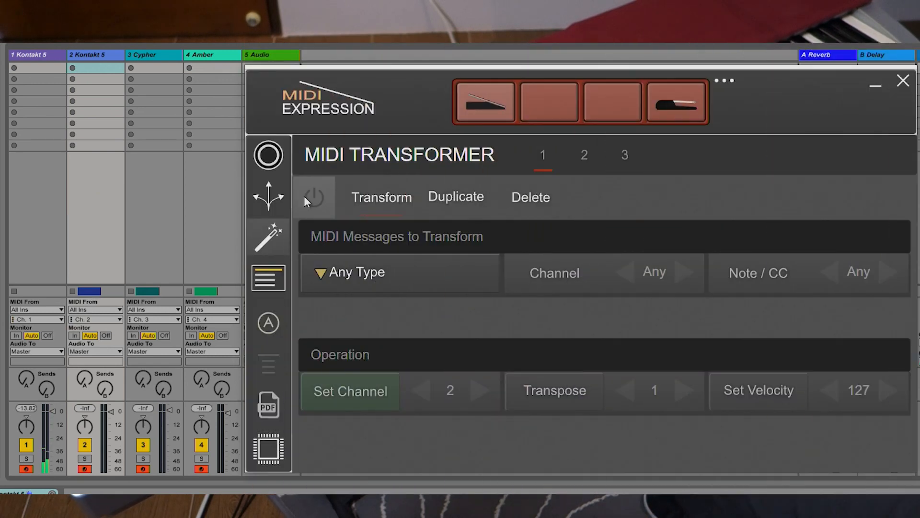
left_click(304, 198)
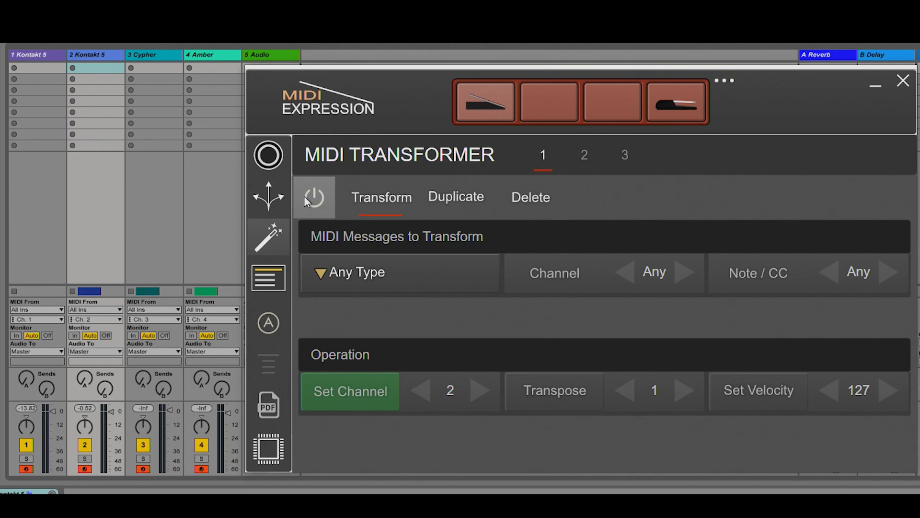
Step: Assign the fourth input's switch pedal to Transformer On / Off in toggle mode and check it against the MIDI Transformer settings
left_click(675, 91)
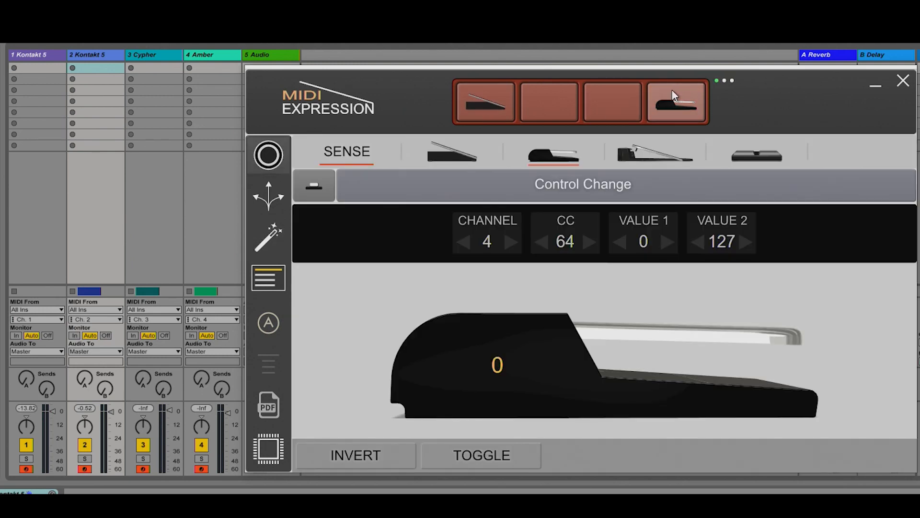
left_click(638, 187)
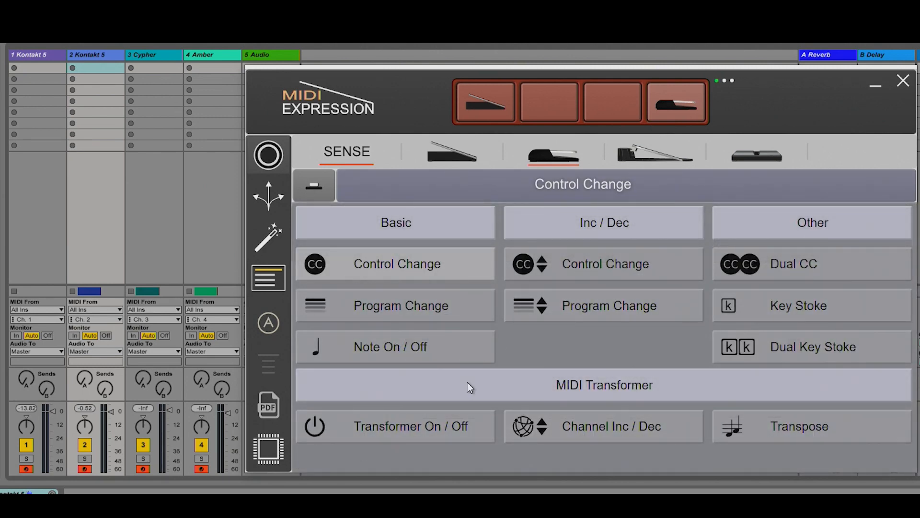
left_click(442, 426)
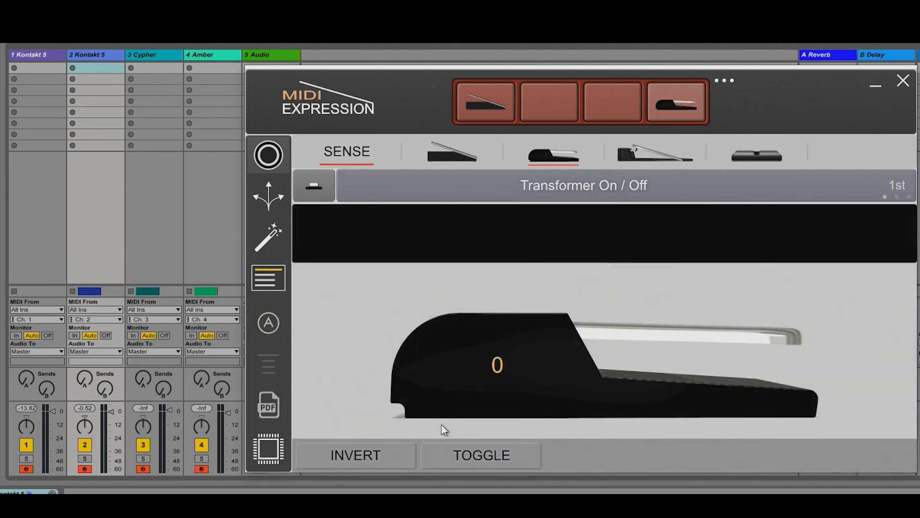
left_click(490, 458)
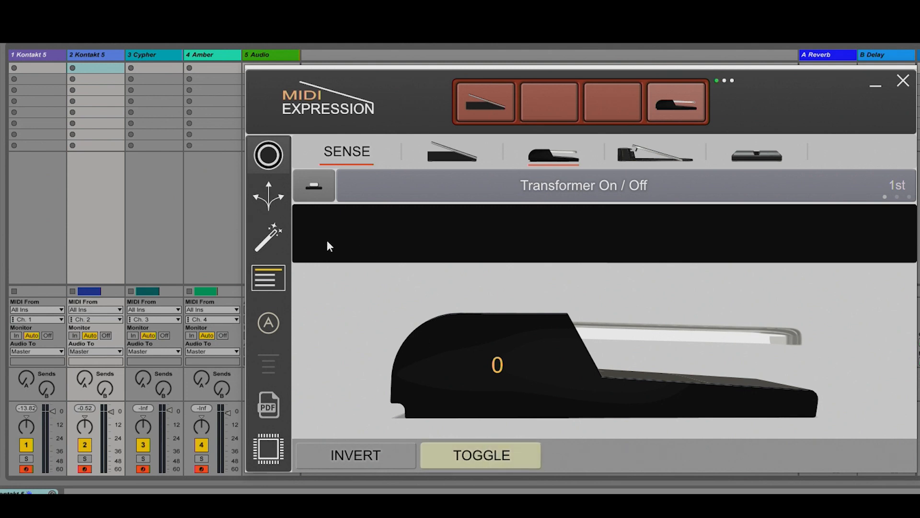
left_click(271, 237)
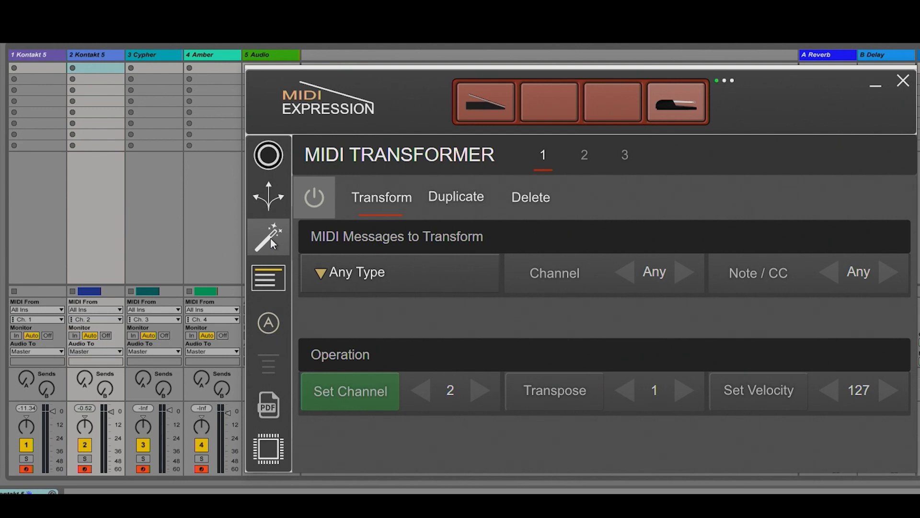
Step: Change the fourth input's switch pedal assignment to Channel Inc / Dec for the MIDI Transformer
left_click(673, 100)
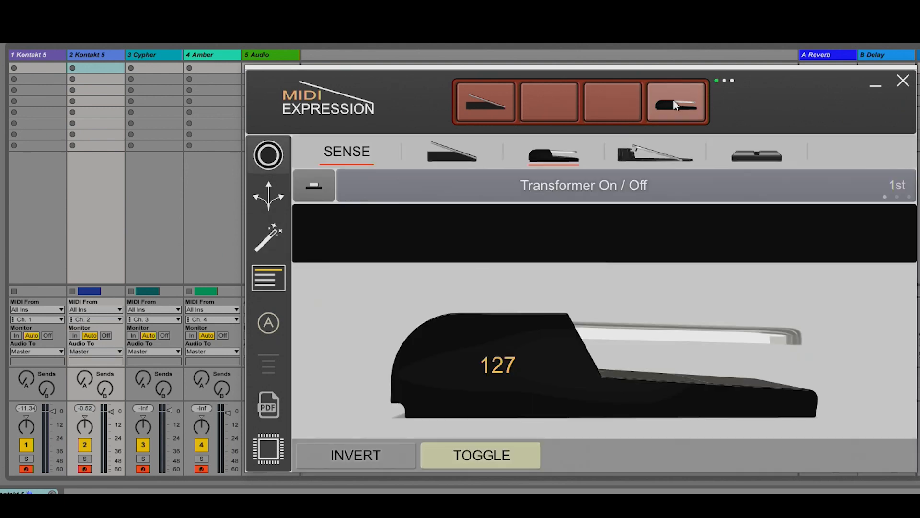
left_click(605, 188)
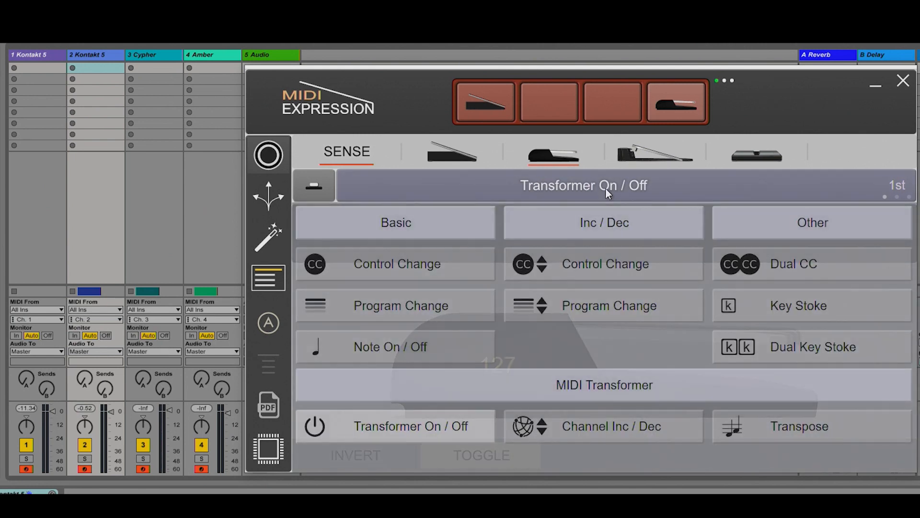
left_click(588, 433)
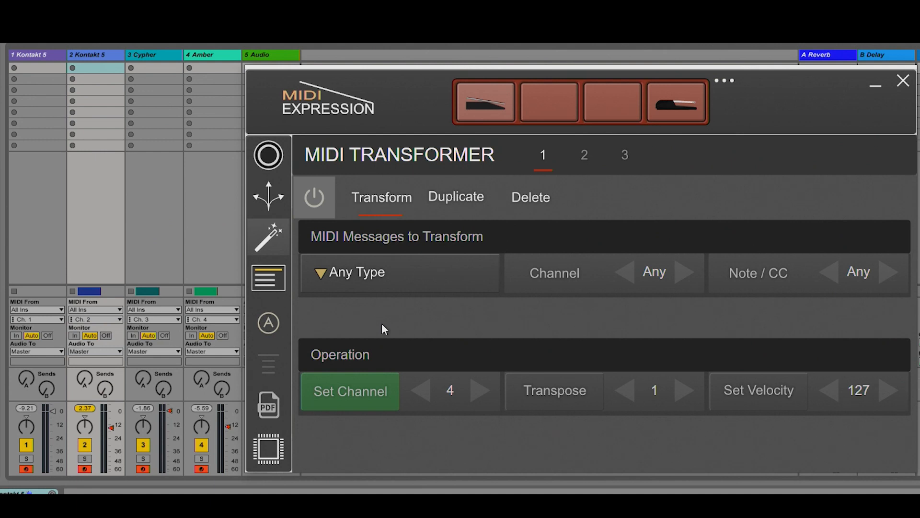
Step: Switch MIDI Transformer 1 to duplicate messages of any type onto channel 2
left_click(453, 200)
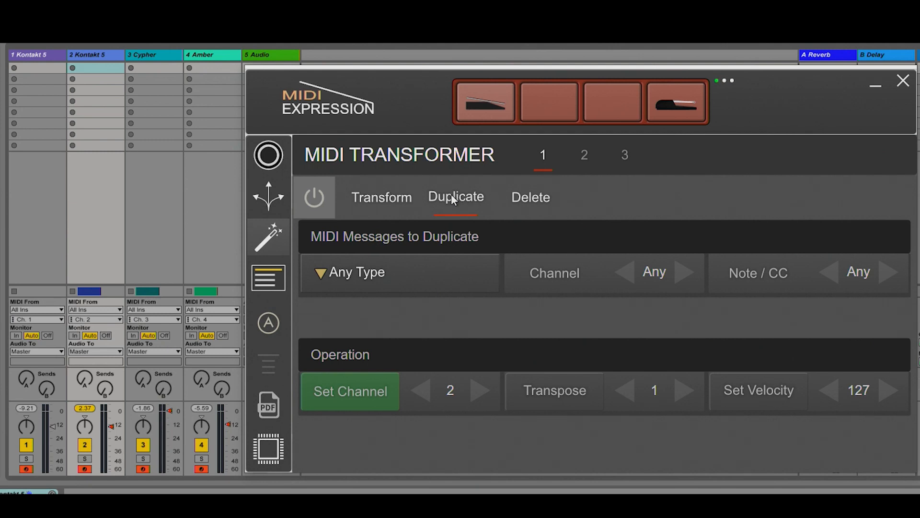
Step: Turn on MIDI Transformer 2 for Control Change messages and set its Set Velocity operation to Inv
left_click(583, 153)
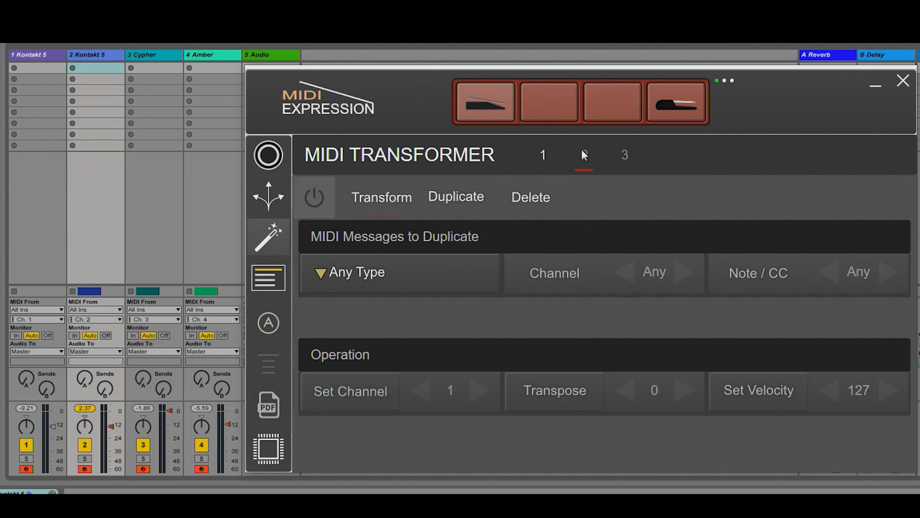
left_click(444, 278)
left_click(430, 337)
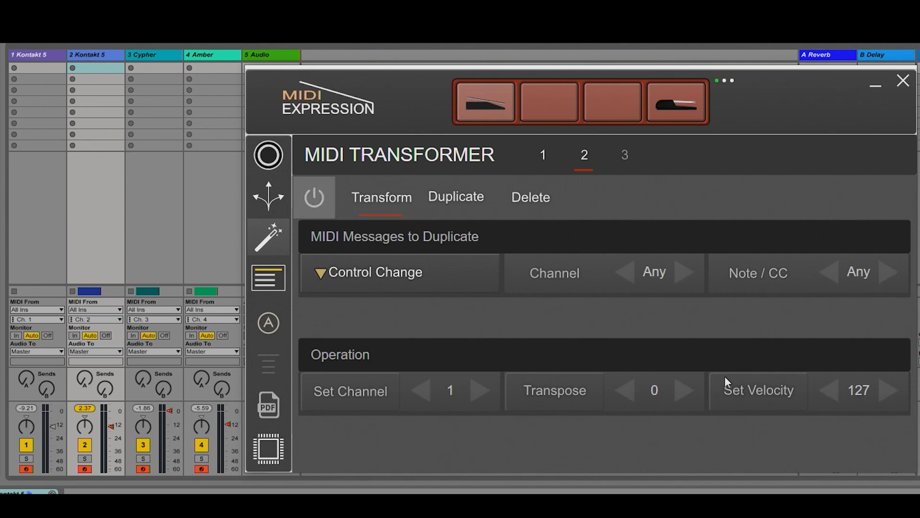
left_click_drag(862, 384, 861, 443)
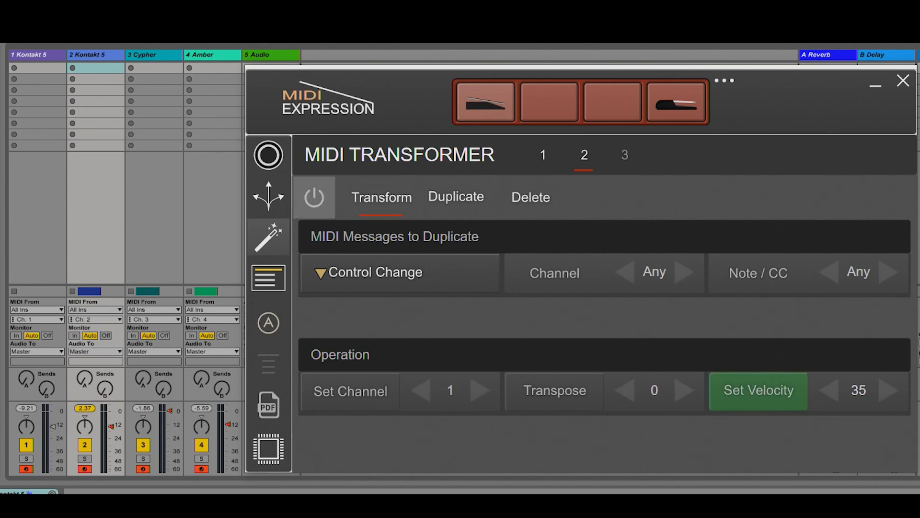
left_click_drag(857, 391, 856, 422)
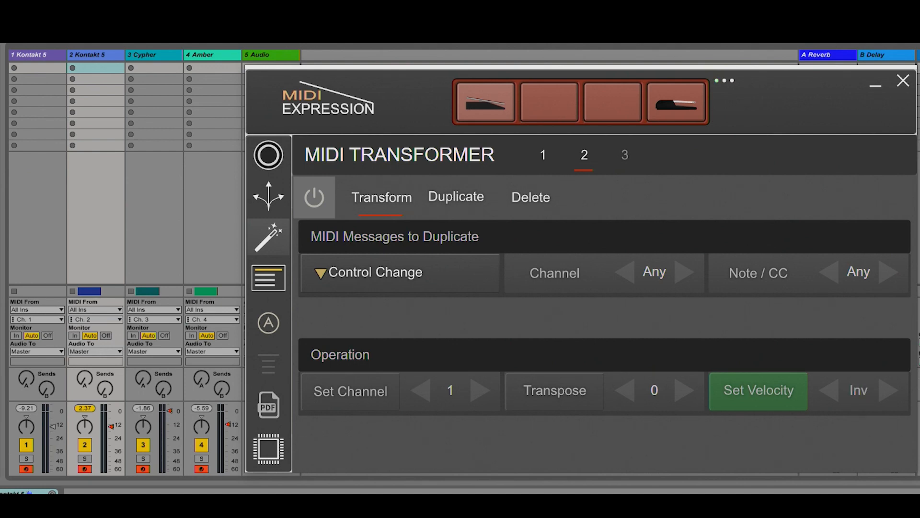